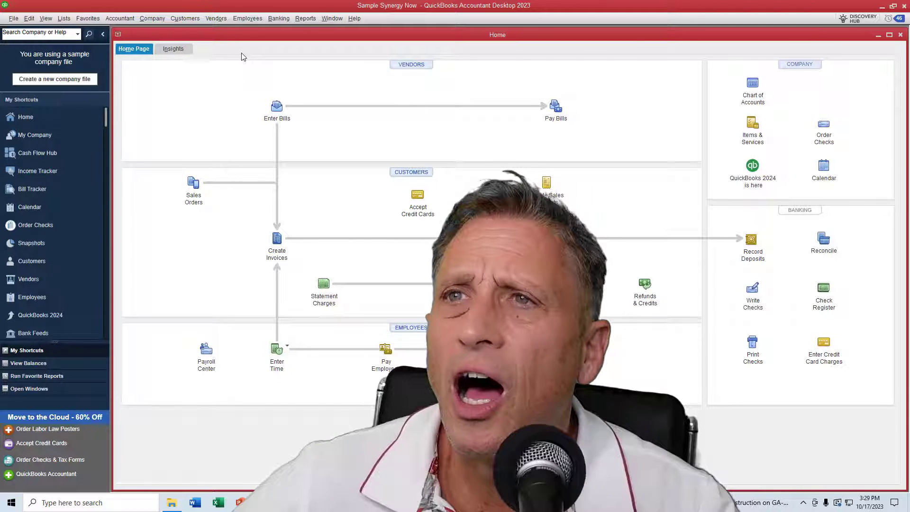
pyautogui.click(326, 20)
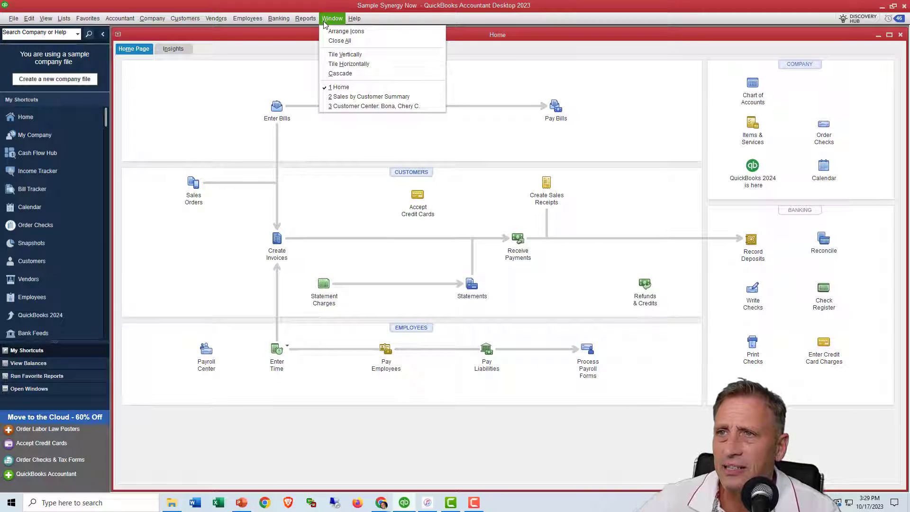
pyautogui.click(355, 107)
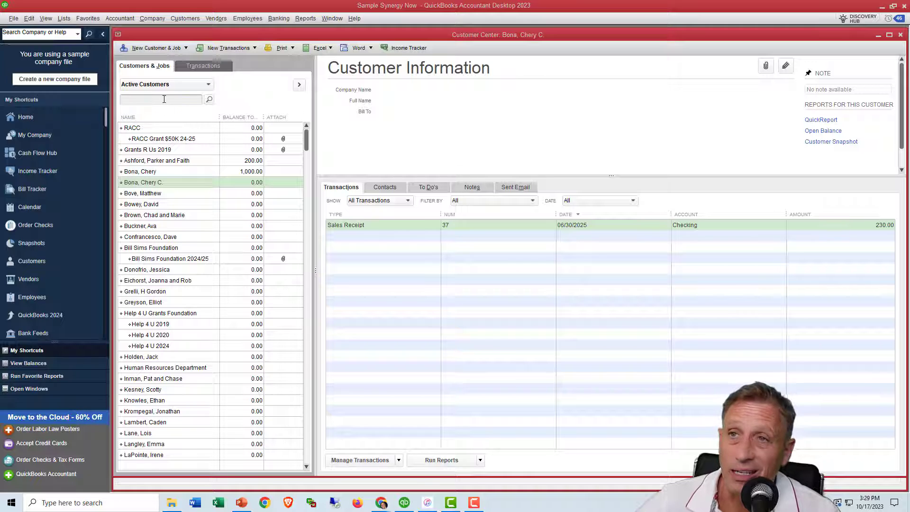
pyautogui.click(187, 18)
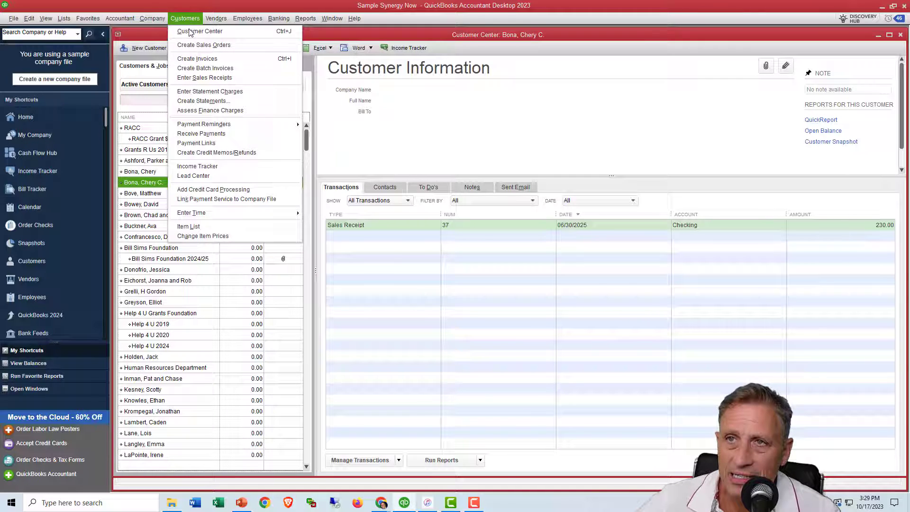
# On a new sales receipt, Quick Add 'Miss Bona' as a new customer.
pyautogui.click(193, 77)
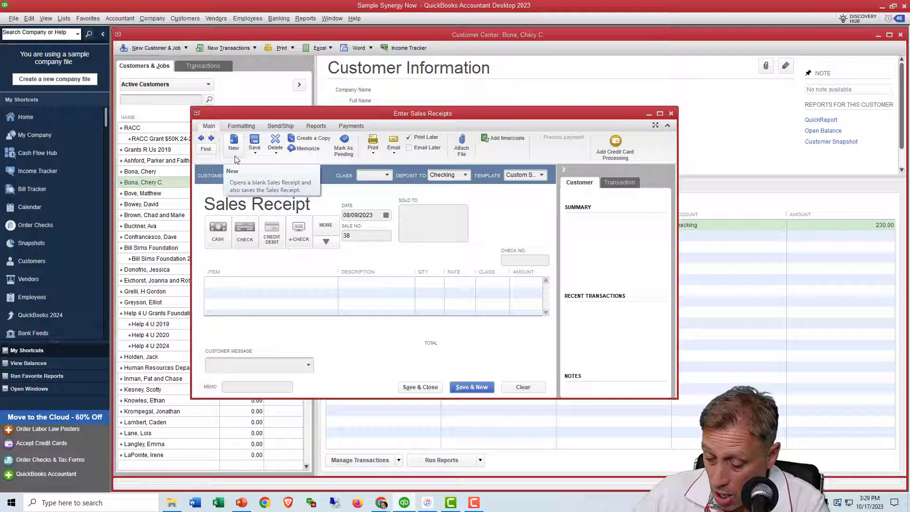
pyautogui.hotkey('alt', 'Down')
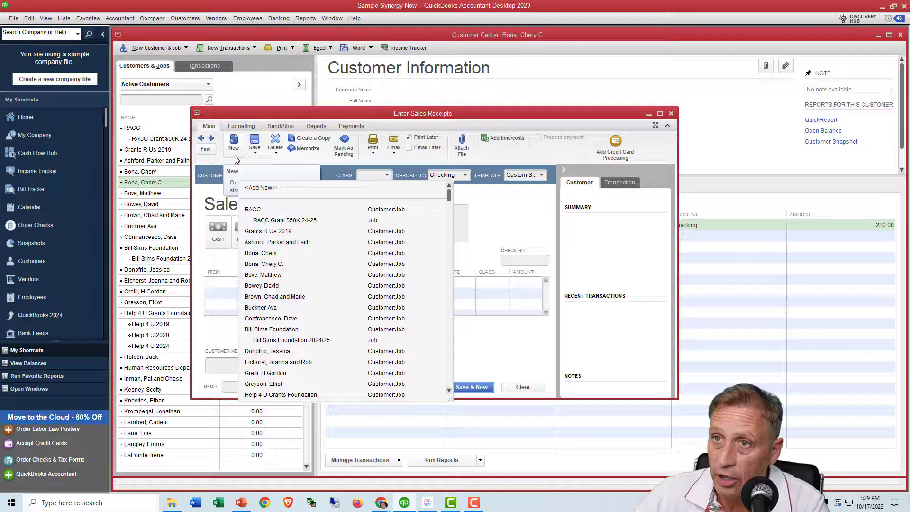
pyautogui.write('Miss Bona')
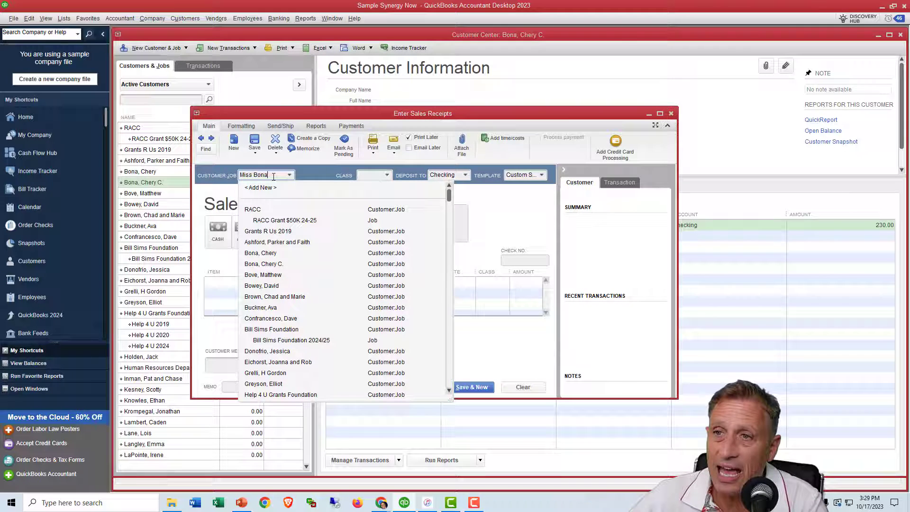
pyautogui.press('Tab')
pyautogui.click(399, 189)
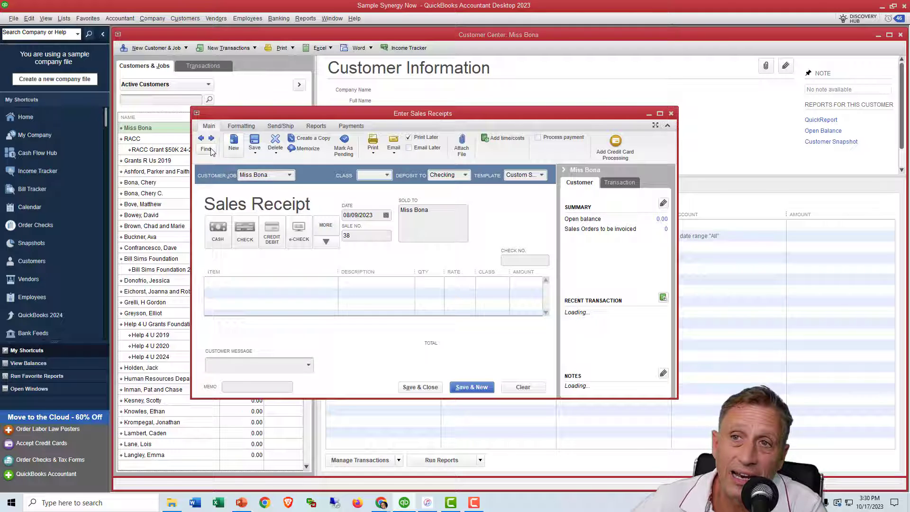
pyautogui.click(671, 117)
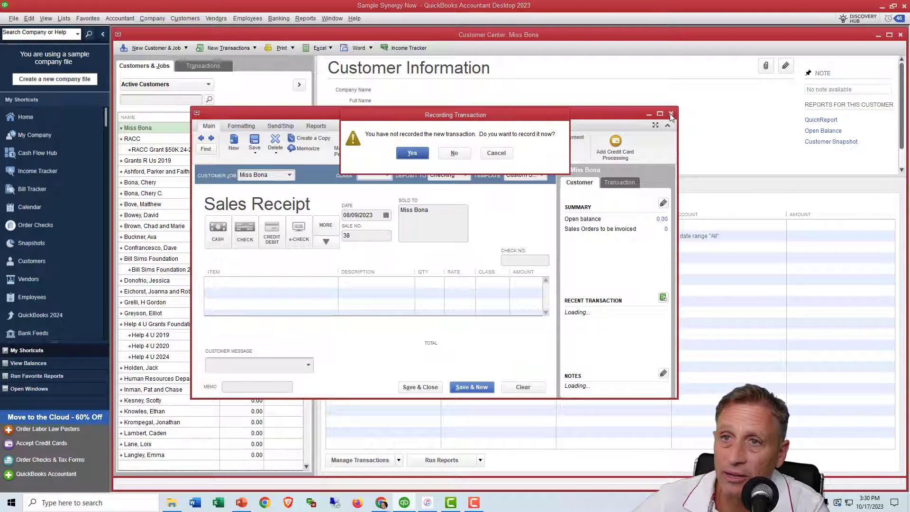
pyautogui.click(453, 153)
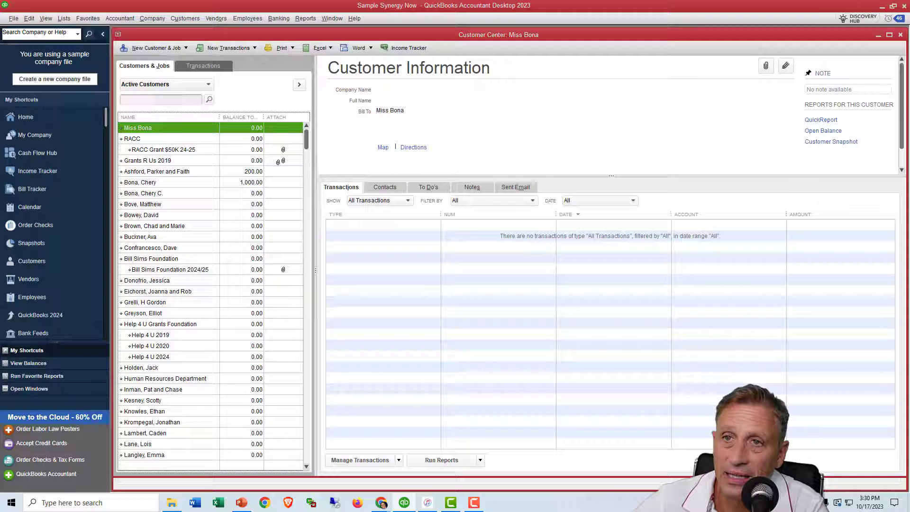
pyautogui.click(139, 183)
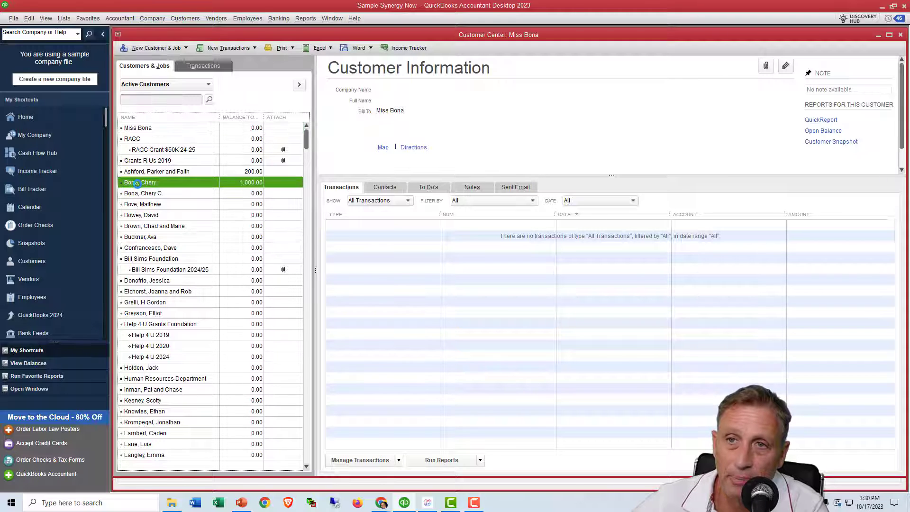
pyautogui.press('Down')
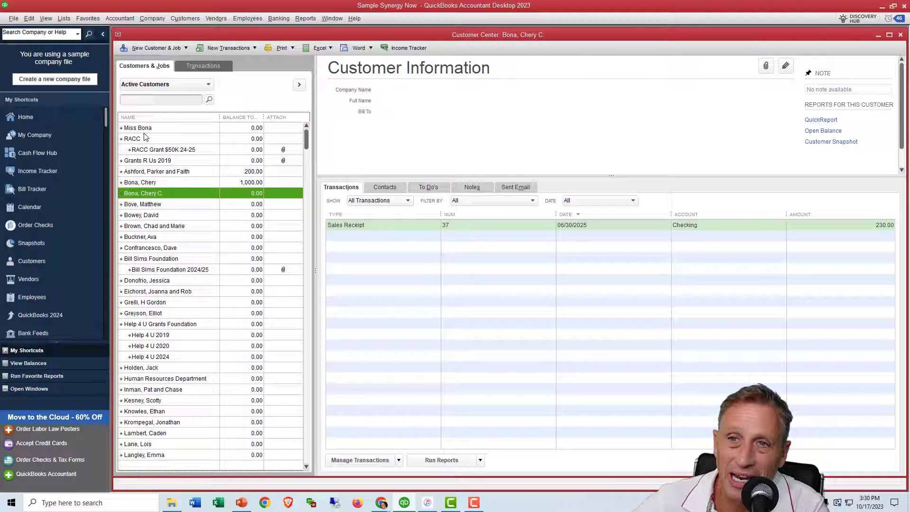
pyautogui.click(145, 130)
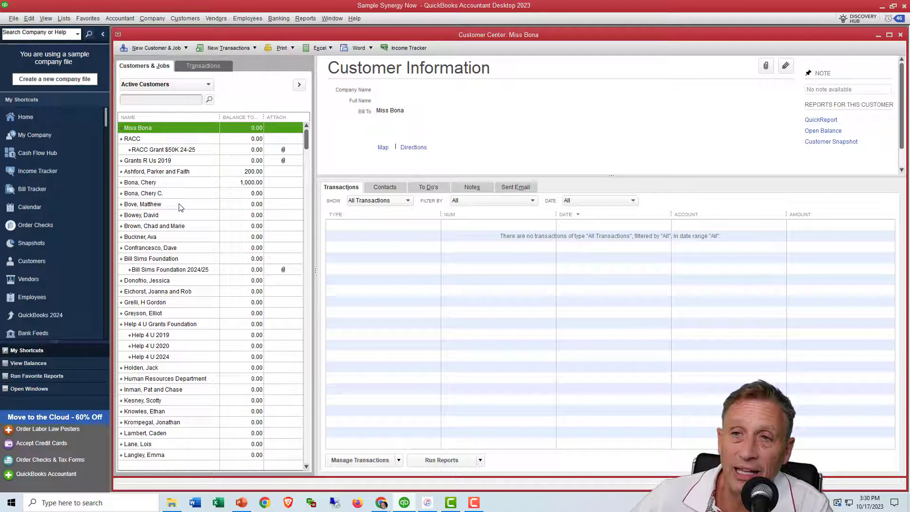
pyautogui.click(154, 185)
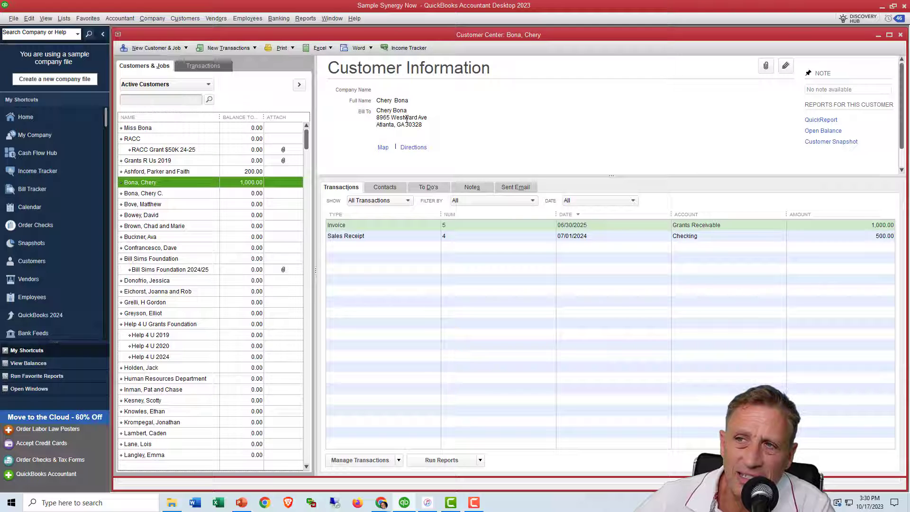
pyautogui.click(164, 194)
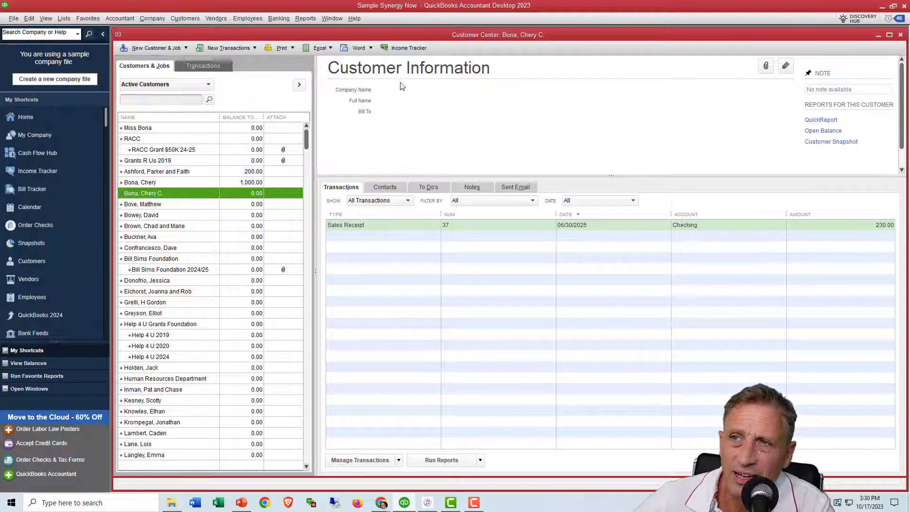
pyautogui.click(155, 184)
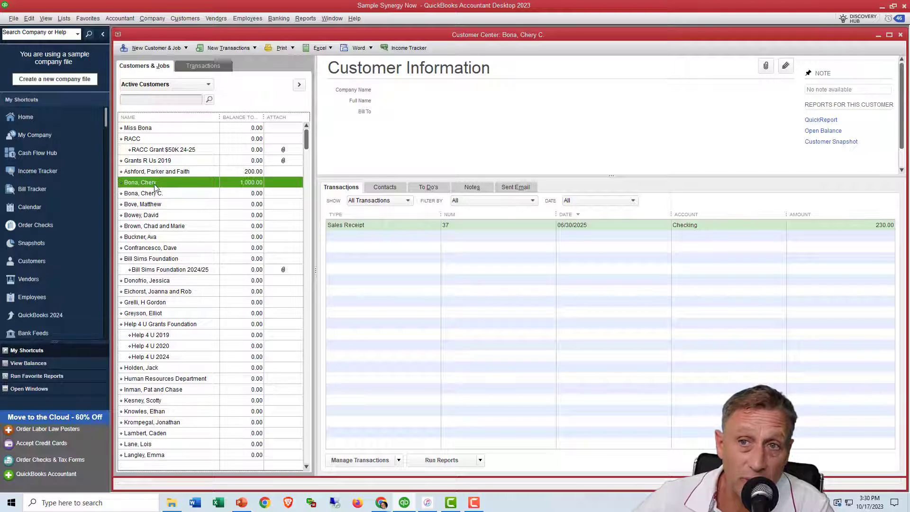
pyautogui.click(156, 193)
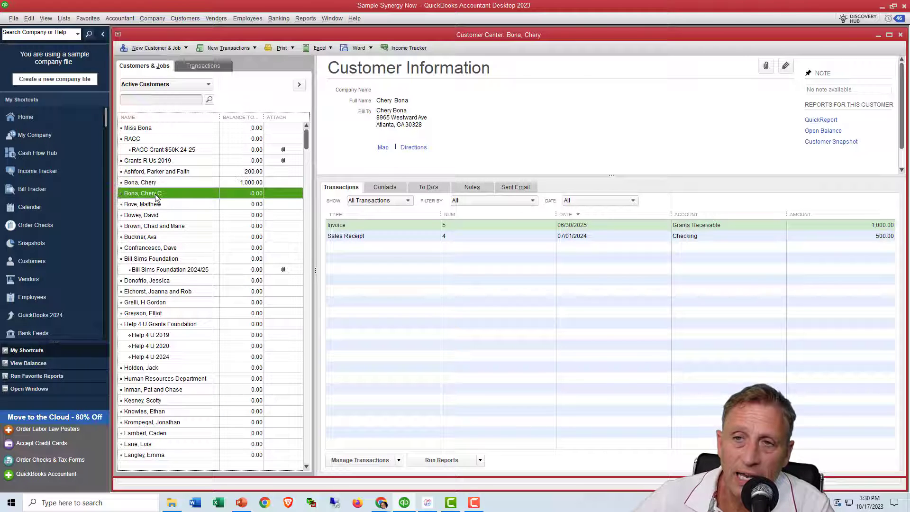
pyautogui.doubleClick(156, 194)
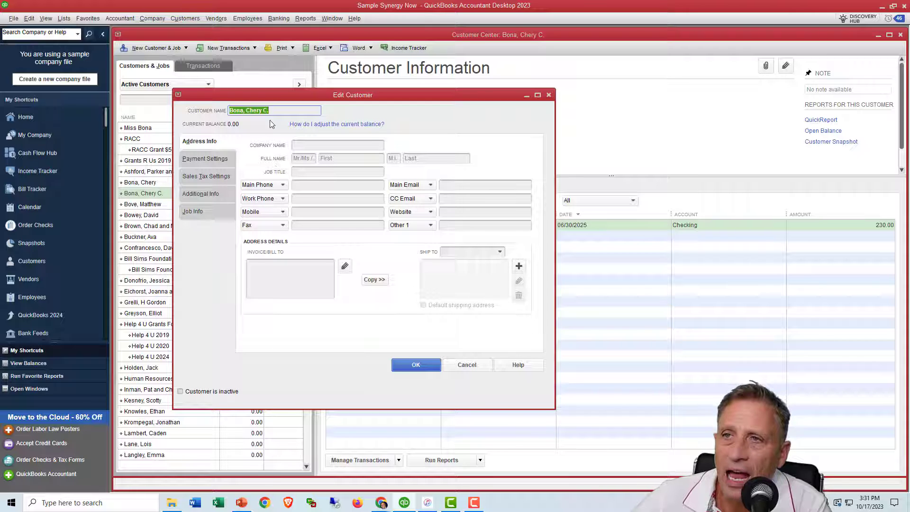
pyautogui.click(273, 111)
pyautogui.press('BackSpace')
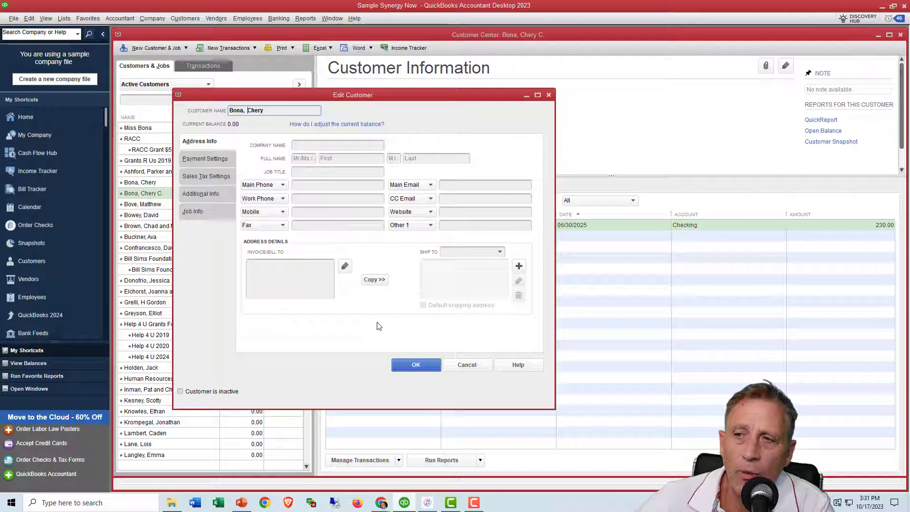
pyautogui.click(413, 365)
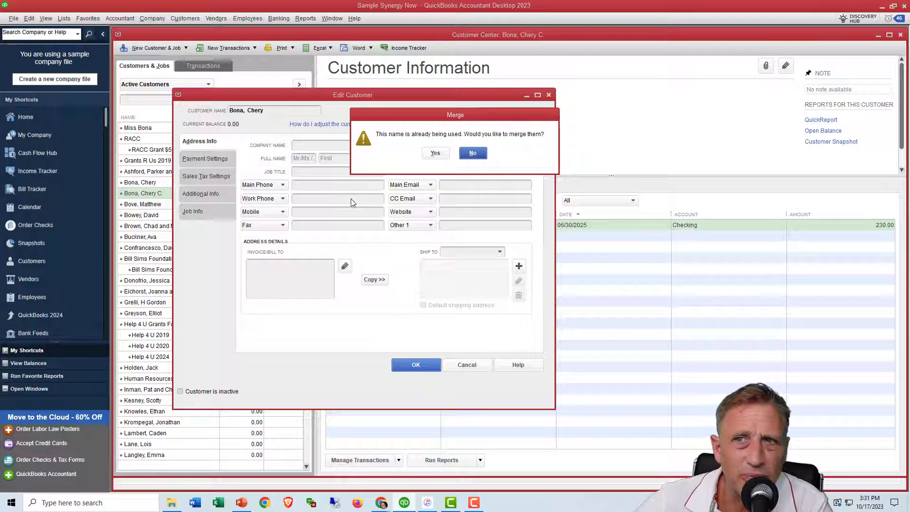
pyautogui.click(435, 154)
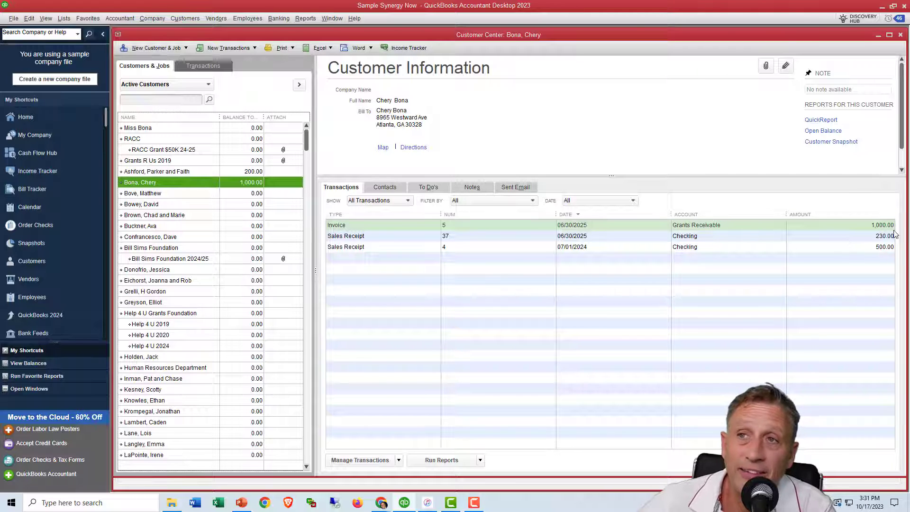
# Shrink the Customer Center window and refresh the Sales by Customer Summary with the merged data.
pyautogui.doubleClick(428, 35)
pyautogui.moveTo(429, 35)
pyautogui.mouseDown()
pyautogui.moveTo(434, 193)
pyautogui.moveTo(408, 60)
pyautogui.mouseUp()
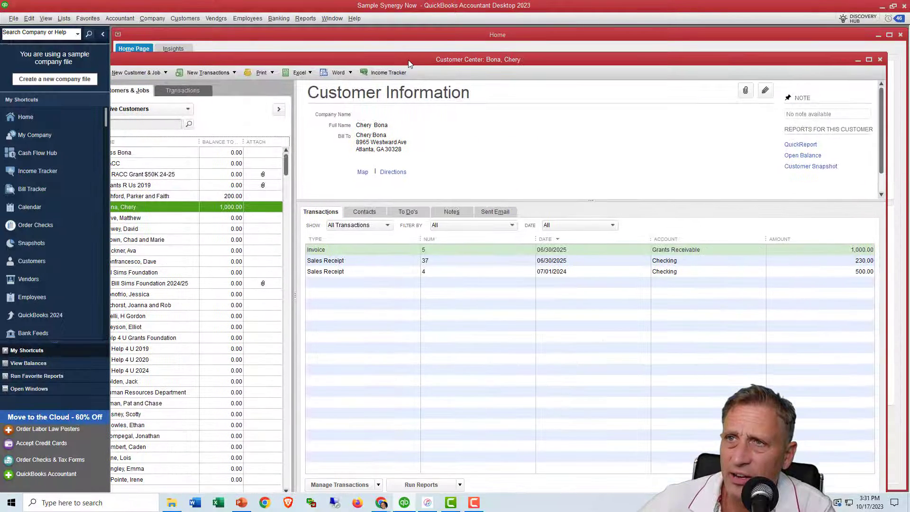
pyautogui.click(351, 21)
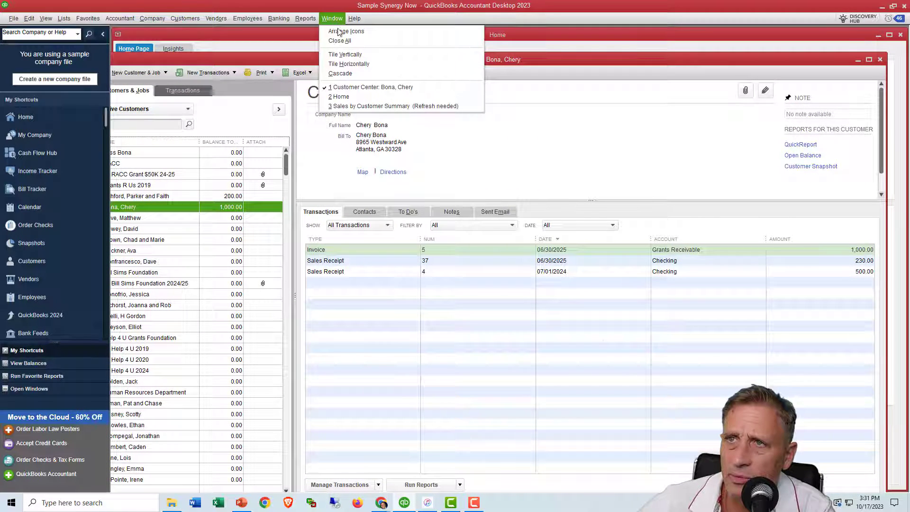
pyautogui.click(350, 105)
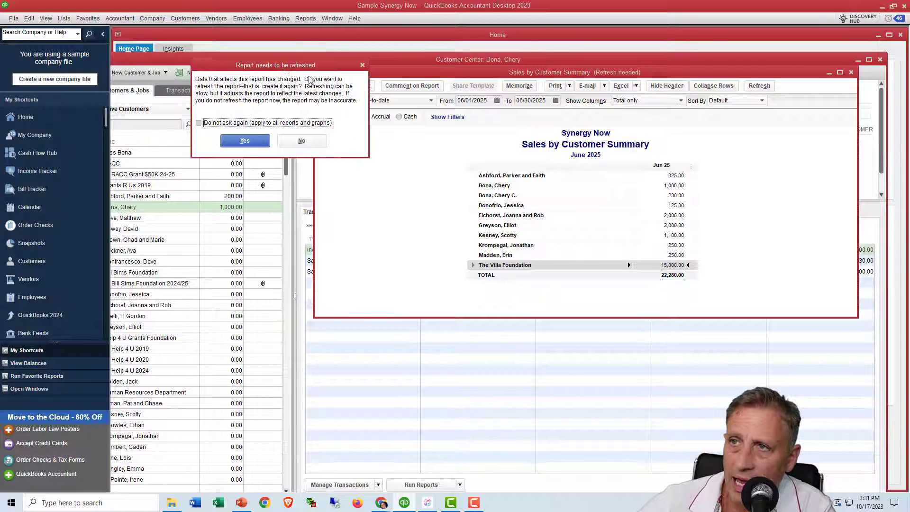
pyautogui.moveTo(220, 55); pyautogui.dragTo(394, 106)
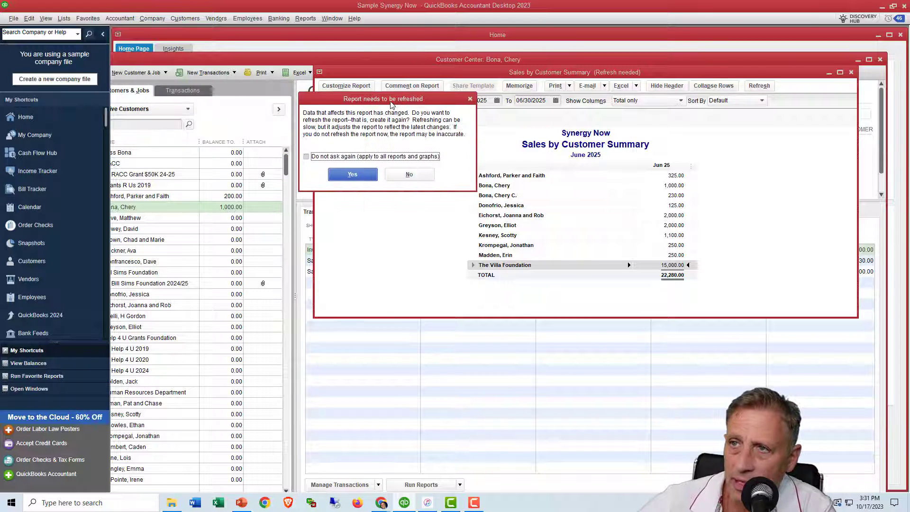
pyautogui.click(358, 176)
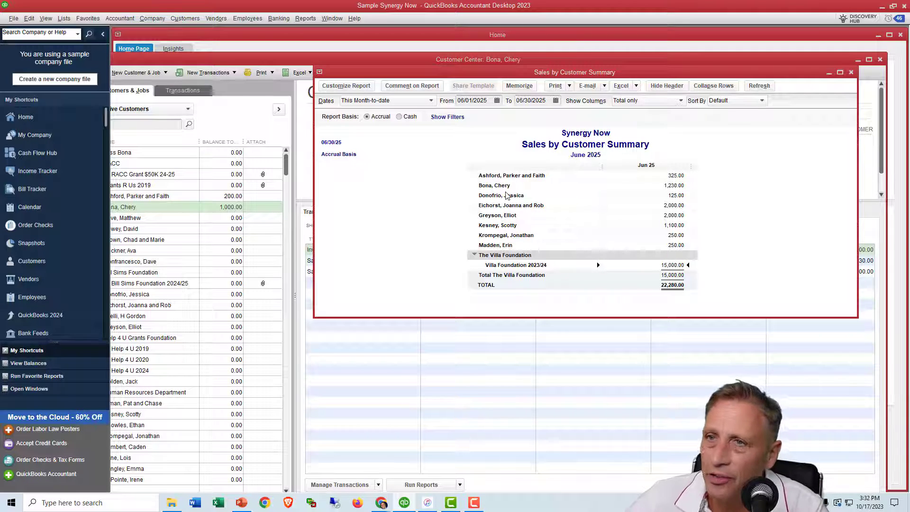
pyautogui.hotkey('alt', 'Tab')
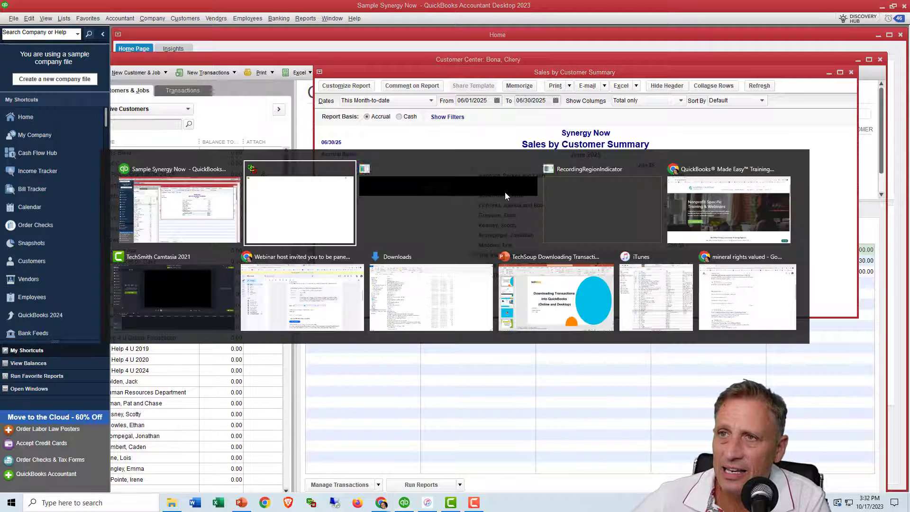
# On QuickBooks Made Easy, open the Fundamentals 3 Day Webinar Series for QuickBooks Desktop from Webinars.
pyautogui.press('Tab')
pyautogui.press('Tab')
pyautogui.press('Tab')
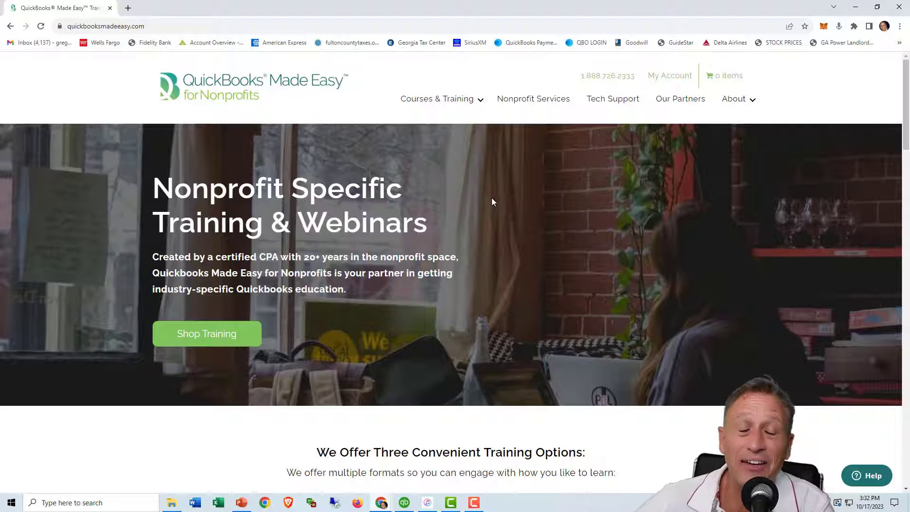
pyautogui.moveTo(436, 99)
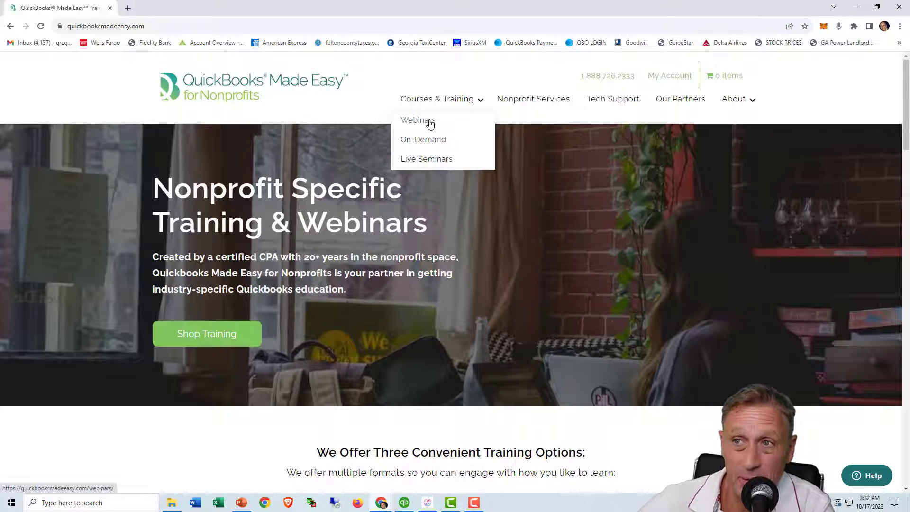
pyautogui.click(430, 124)
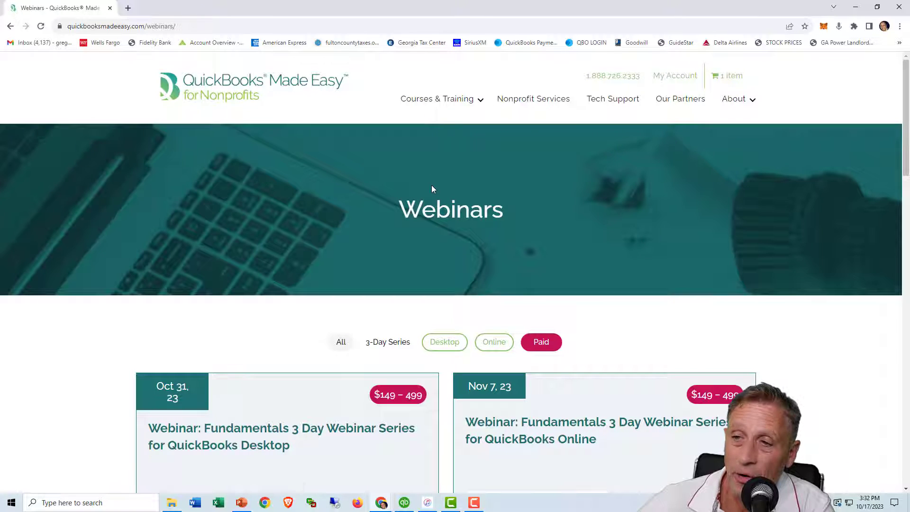
pyautogui.scroll(-3, 432, 188)
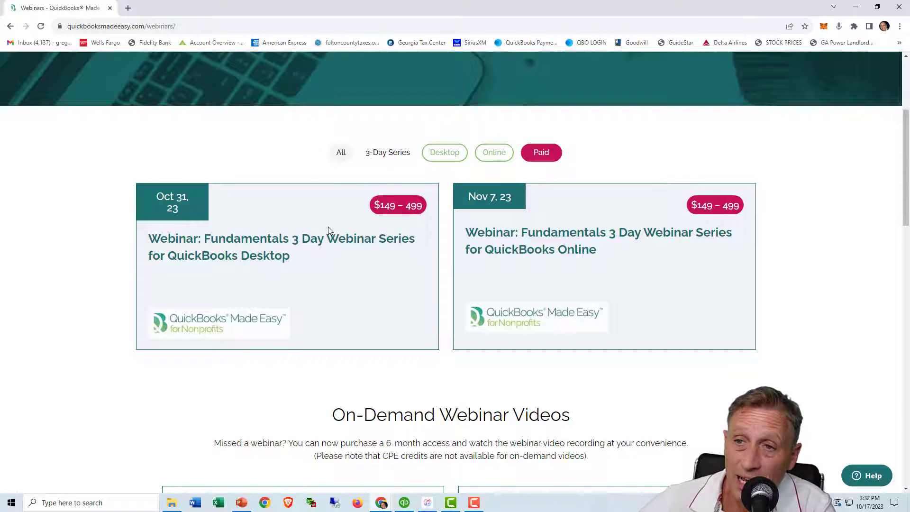
pyautogui.click(321, 247)
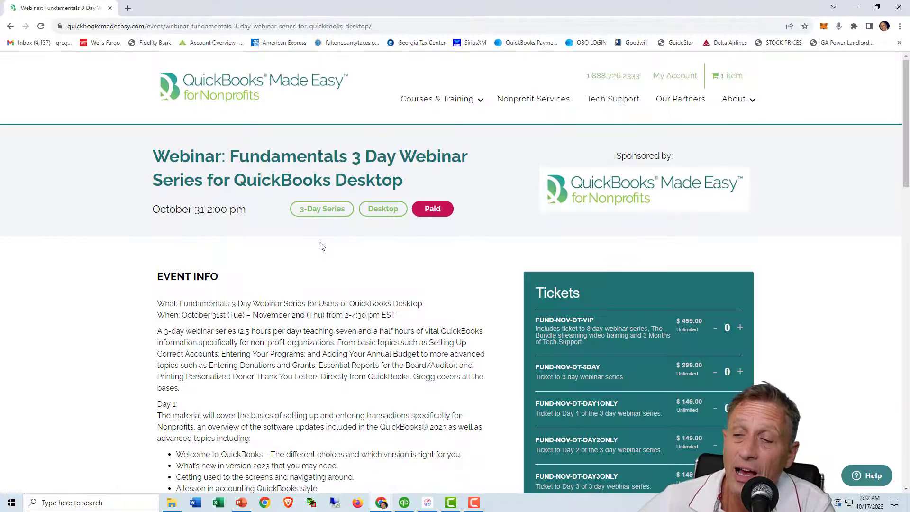
pyautogui.scroll(-2, 321, 247)
pyautogui.scroll(-1, 320, 243)
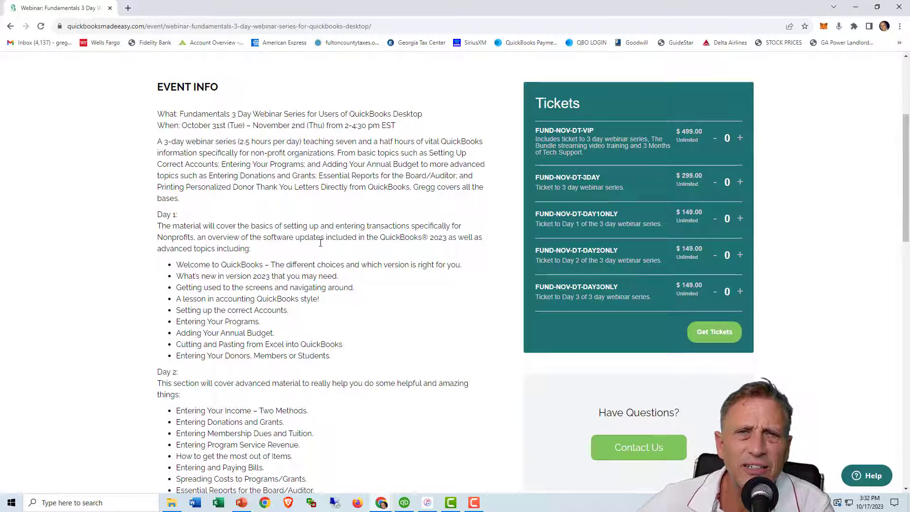